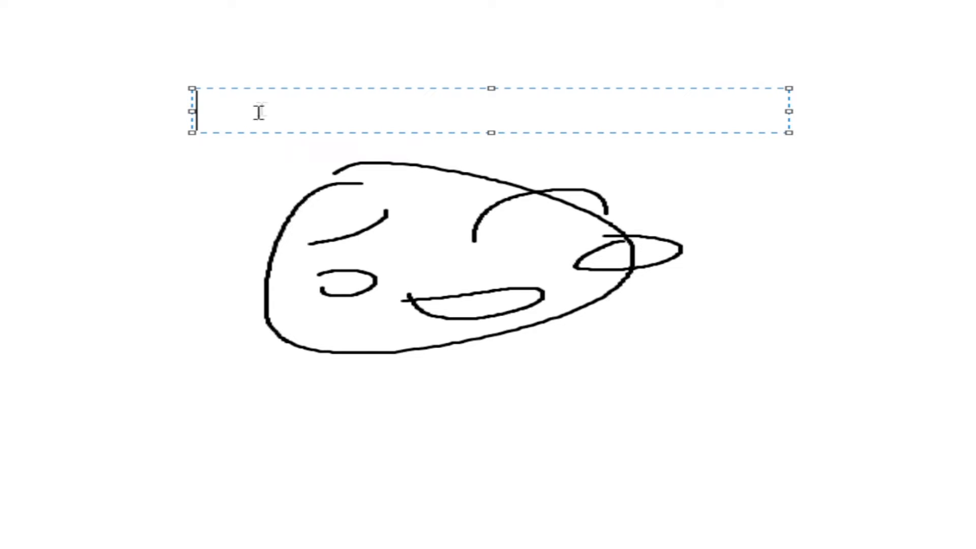
type("no")
Delete the lowercase letter so the caption can start in bold uppercase.
key("BackSpace")
key("BackSpace")
type("NO SU")
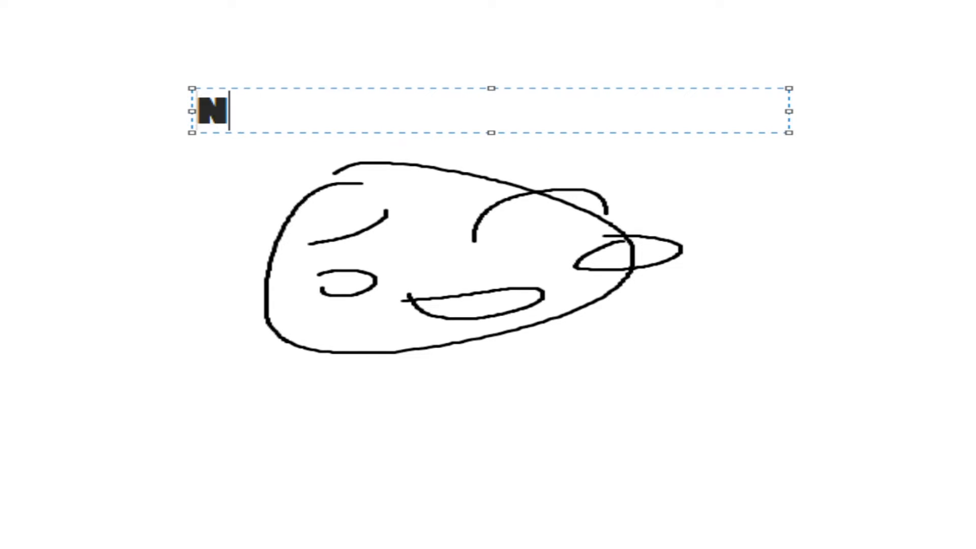